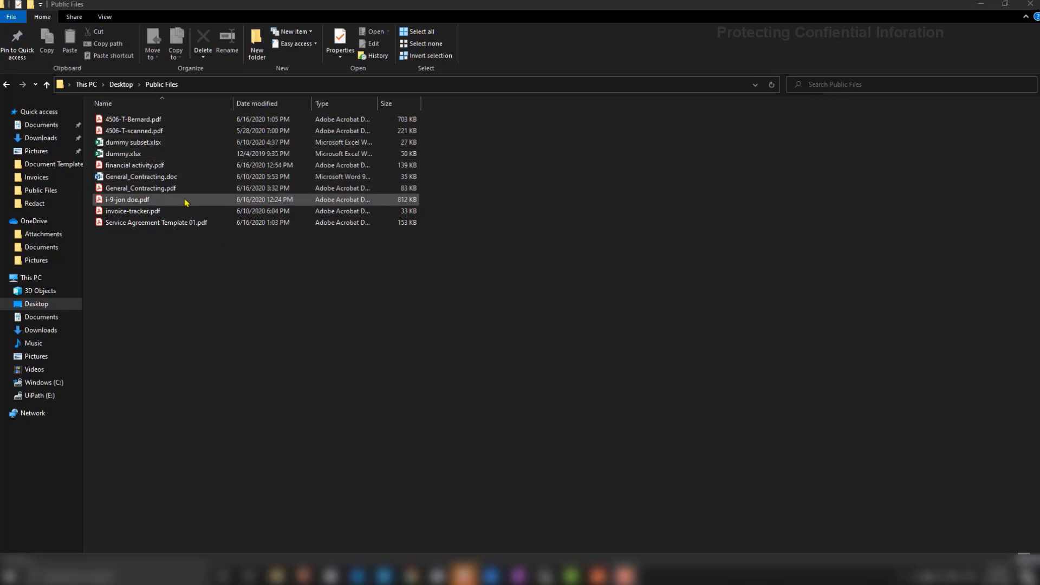
Step: Review General_Contracting.pdf and note the phrase naming the minor in the agreement
left_click(162, 190)
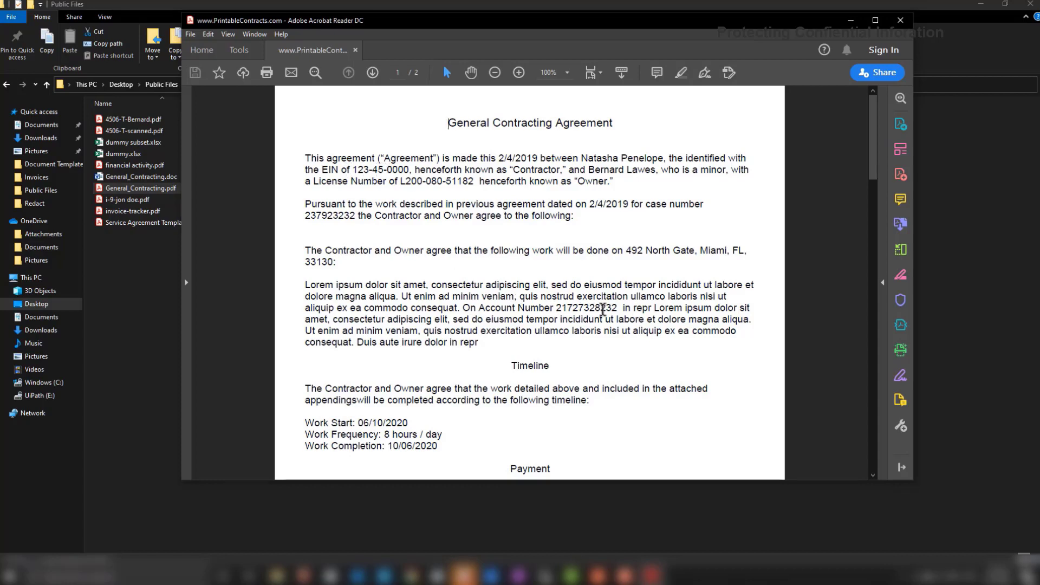
left_click_drag(588, 170, 709, 169)
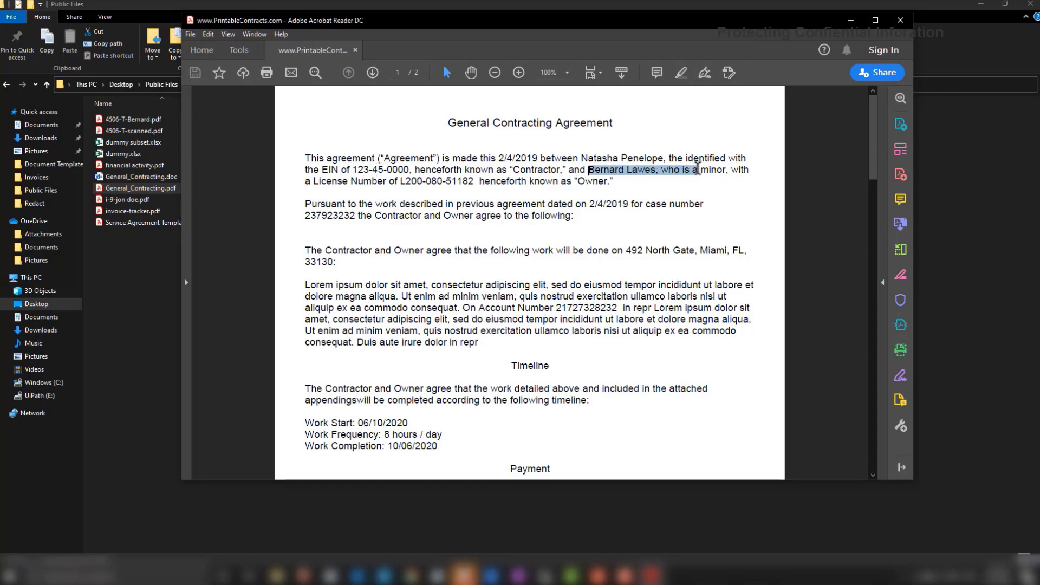
left_click(711, 190)
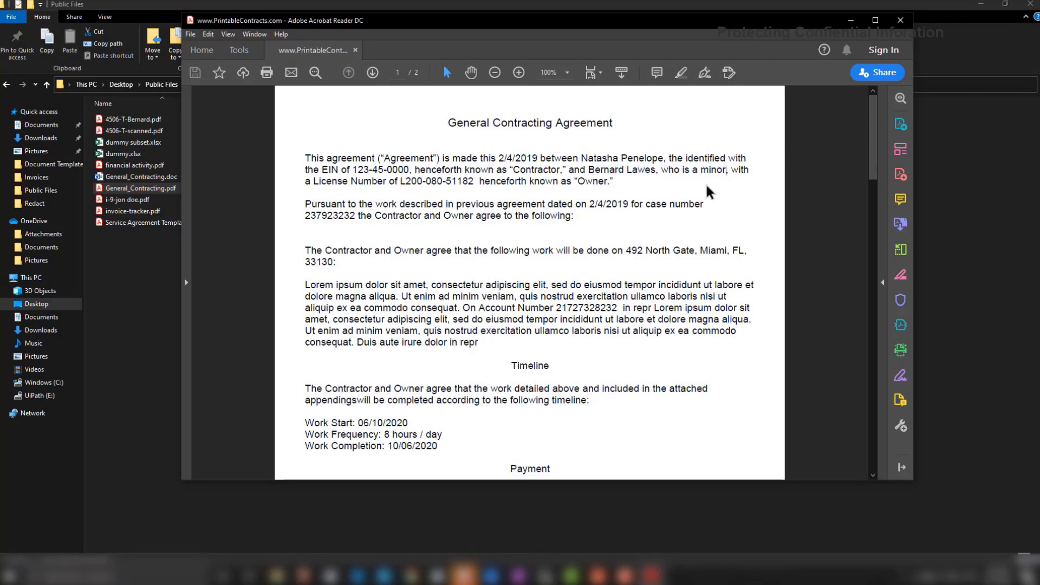
left_click(900, 20)
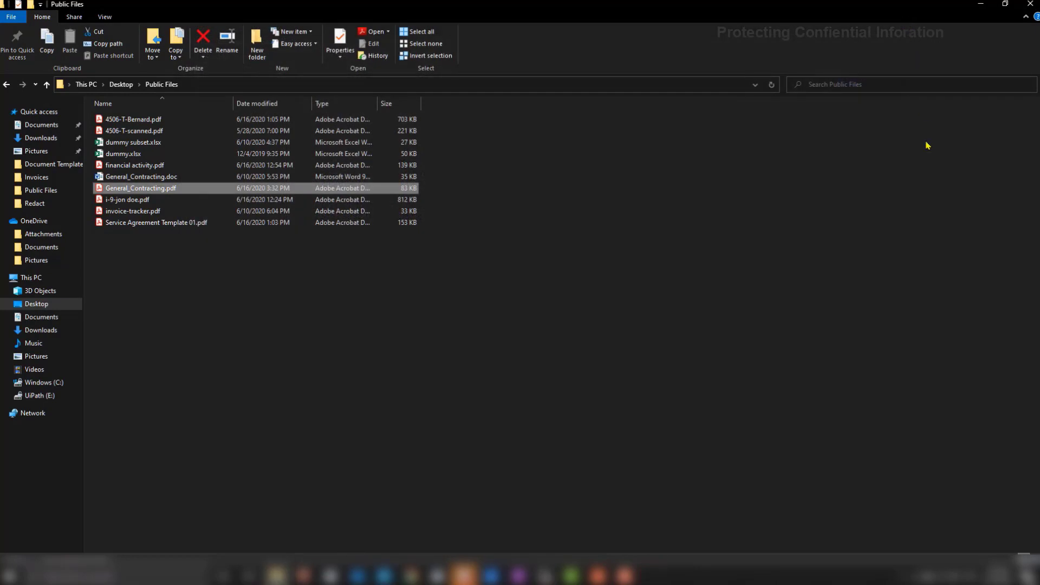
Step: Start X-PIIDoc-OnDemand and choose General_Contracting.pdf as the source document
left_click(1008, 187)
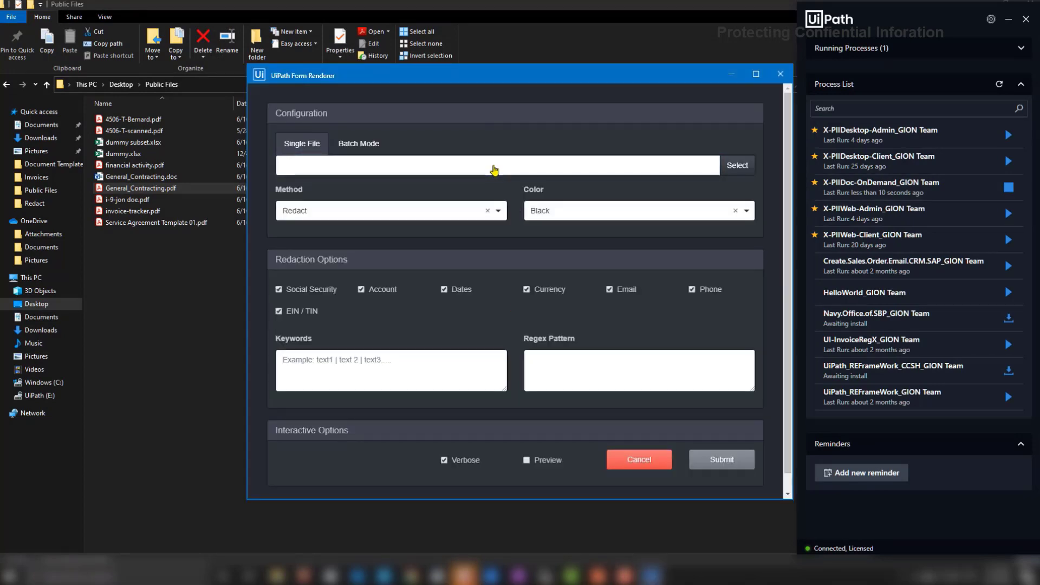
left_click(493, 169)
left_click(160, 176)
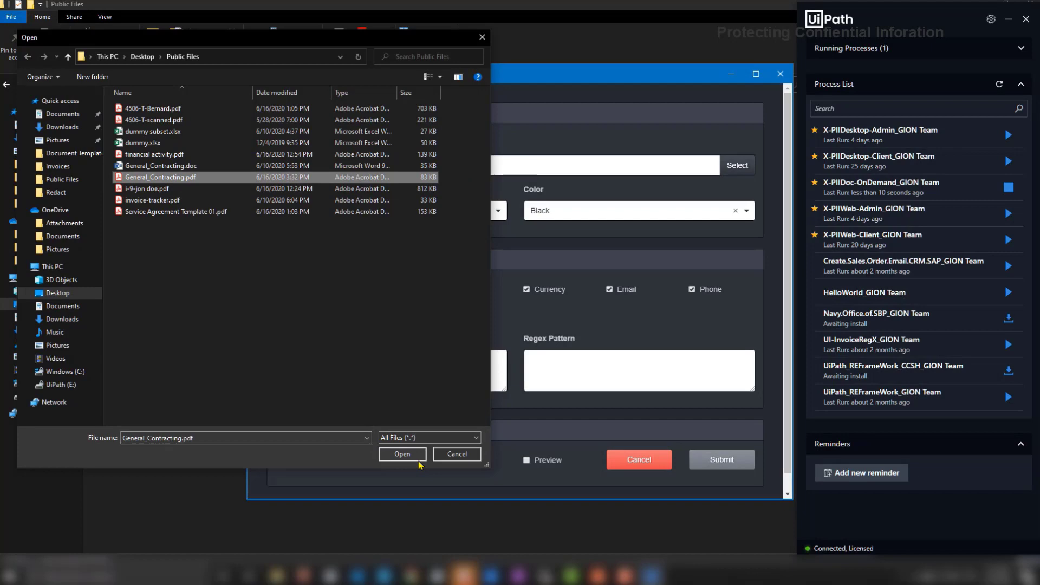
left_click(418, 458)
Step: Set Method to Highlight, Color to Orange Red, add the minor's name as a keyword, and submit
left_click(417, 216)
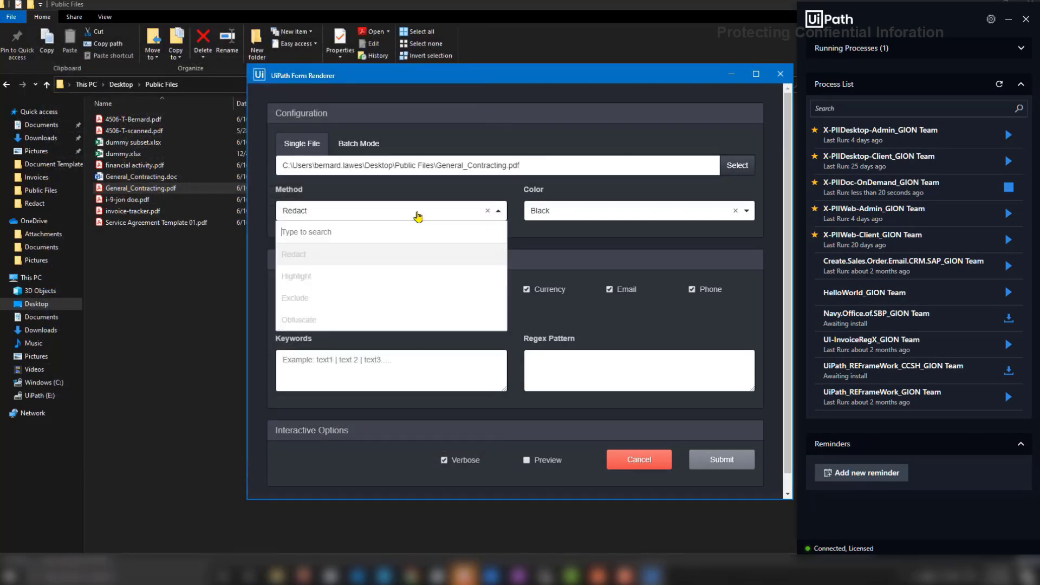
left_click(399, 276)
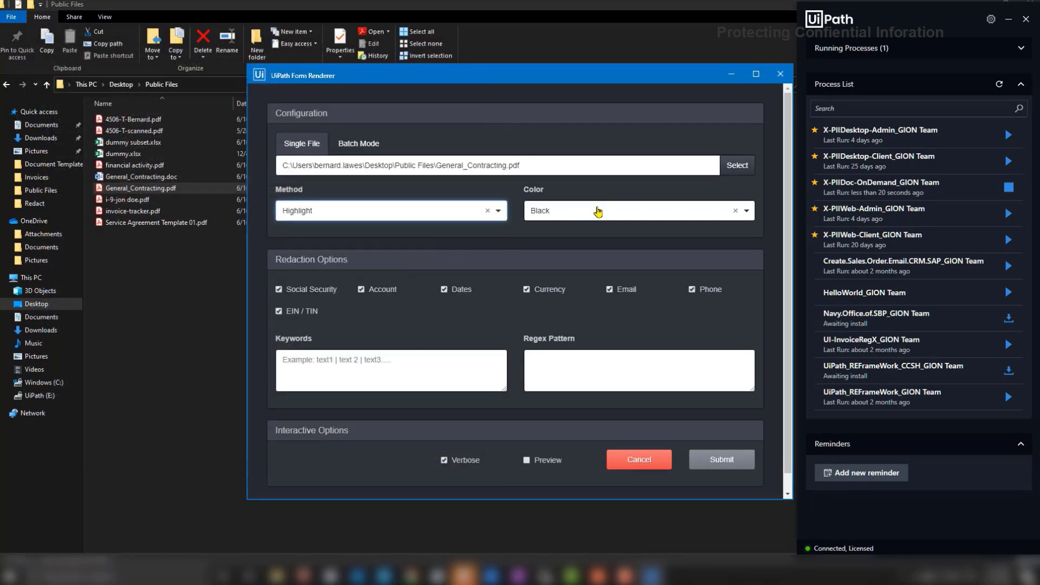
left_click(597, 212)
left_click(587, 281)
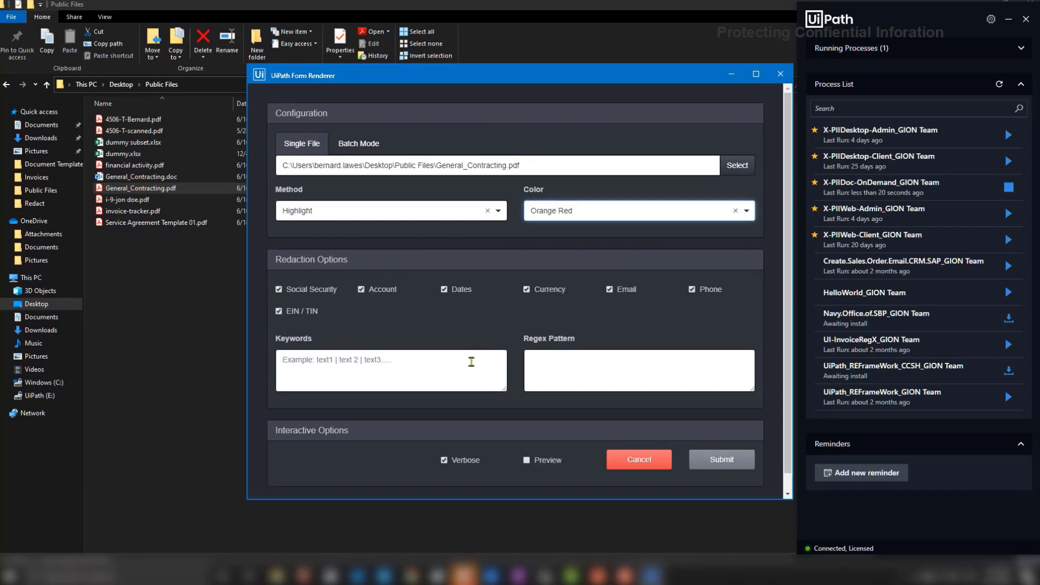
left_click(469, 363)
type("Bernard|Lawes")
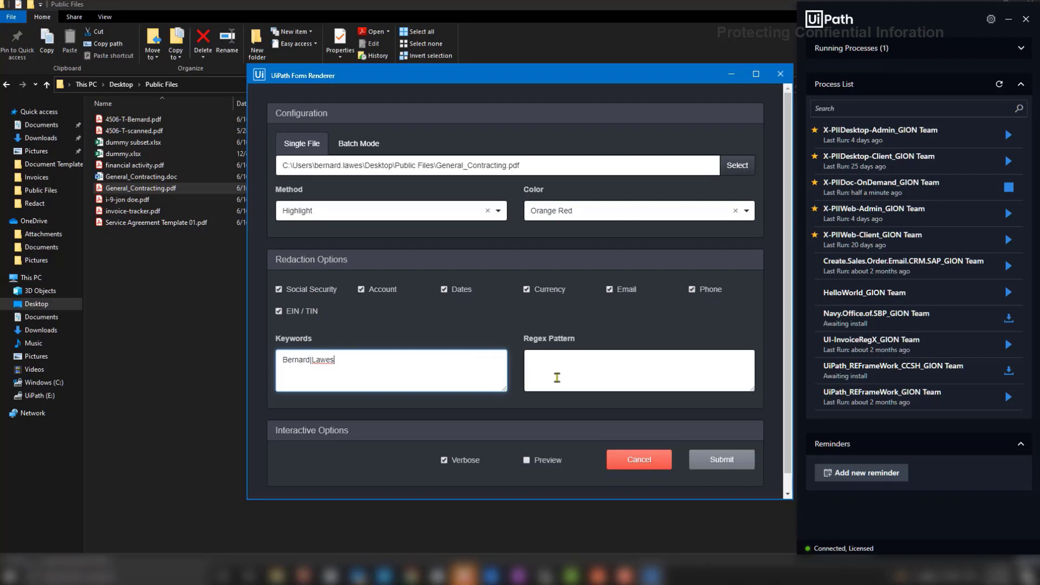
left_click(719, 459)
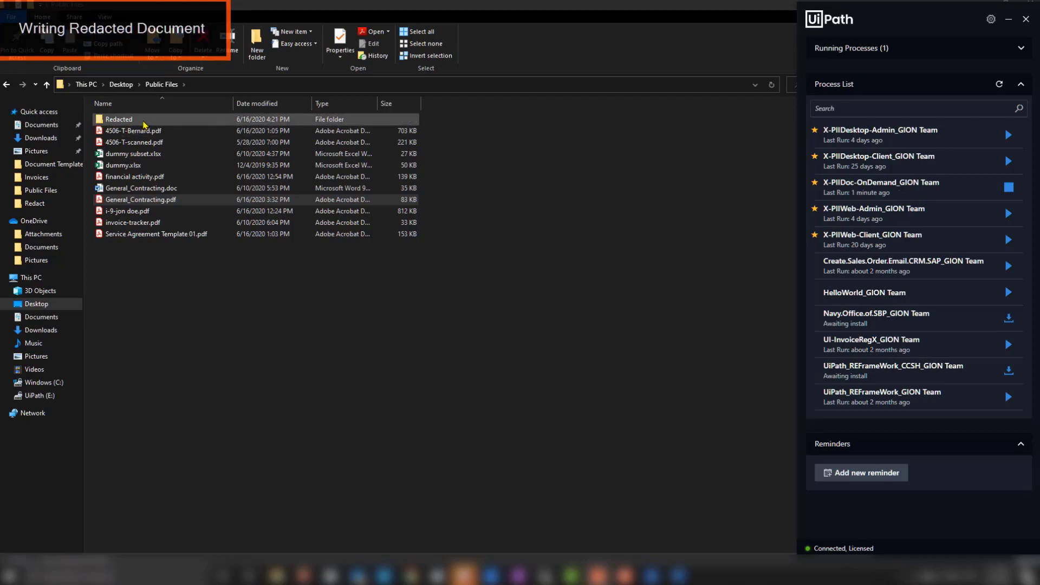
double_click(144, 124)
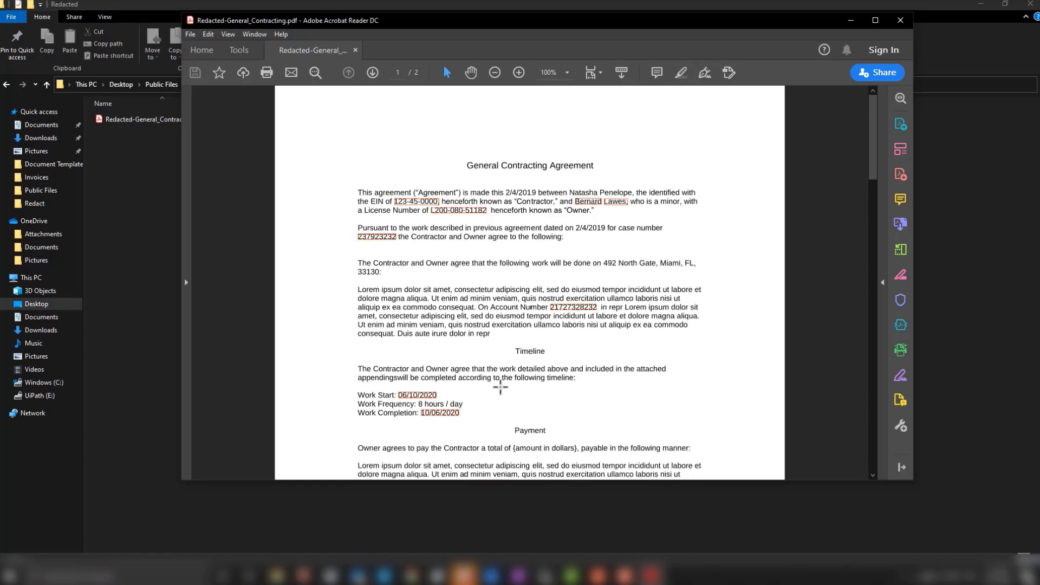
scroll(500, 386, "down", 2)
scroll(500, 386, "down", 3)
scroll(500, 386, "down", 3)
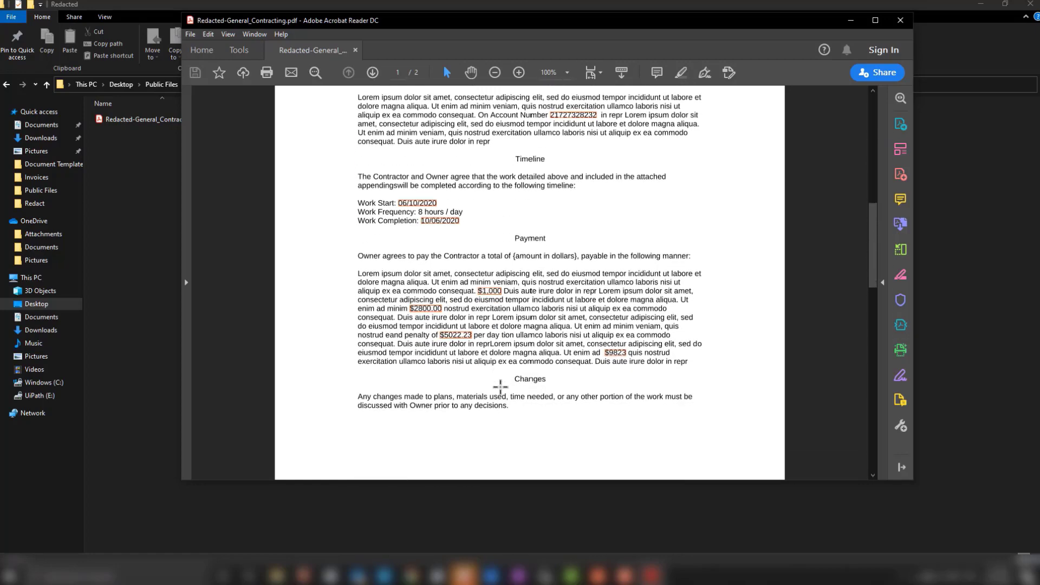
scroll(500, 386, "down", 4)
scroll(500, 386, "up", 5)
scroll(500, 386, "up", 2)
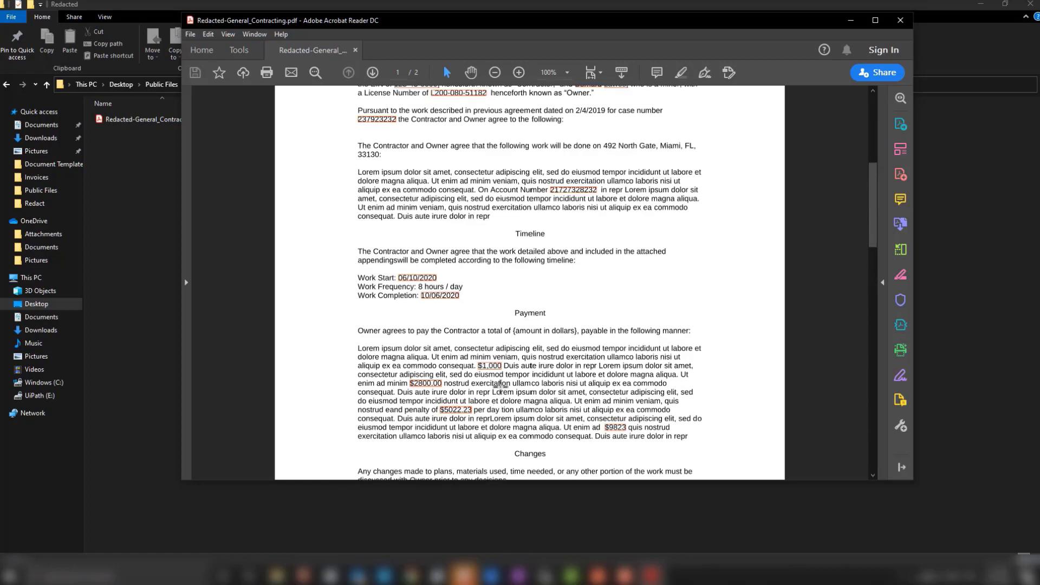
scroll(500, 386, "up", 2)
left_click(907, 23)
left_click(46, 85)
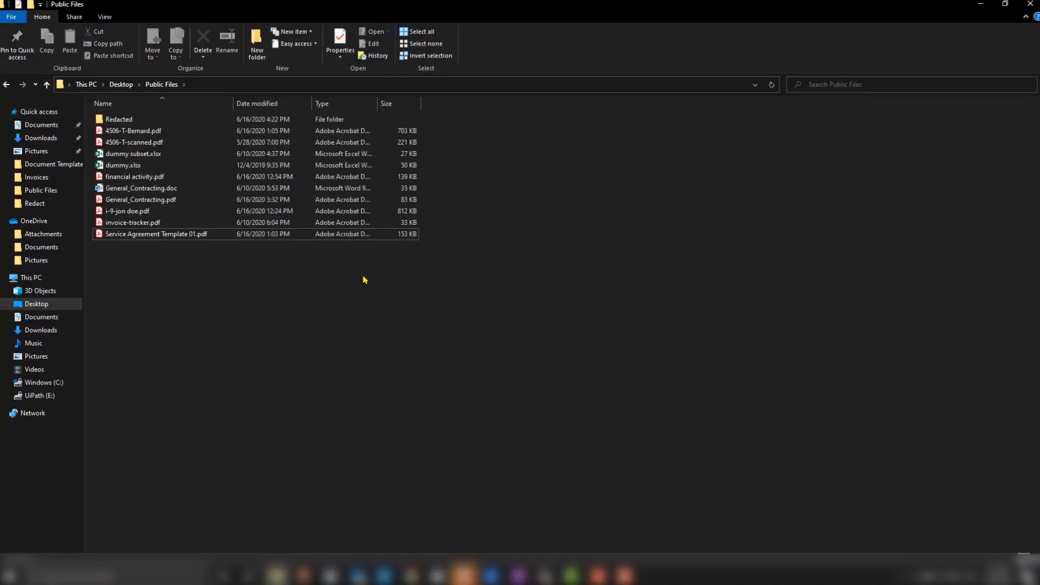
Step: Delete the old Redacted folder and start the X-PIIDoc-OnDemand process again
left_click(160, 122)
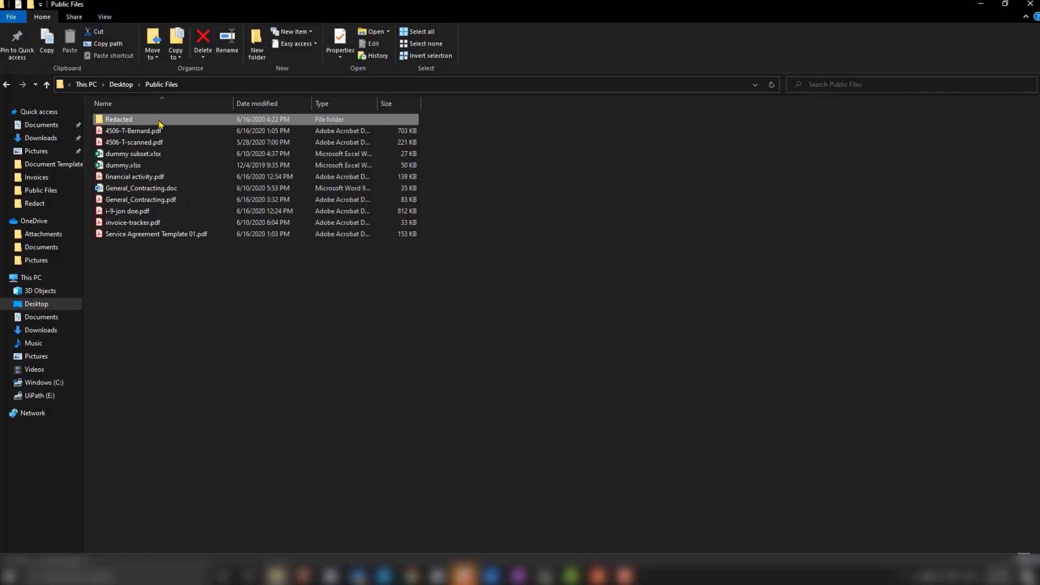
key("Delete")
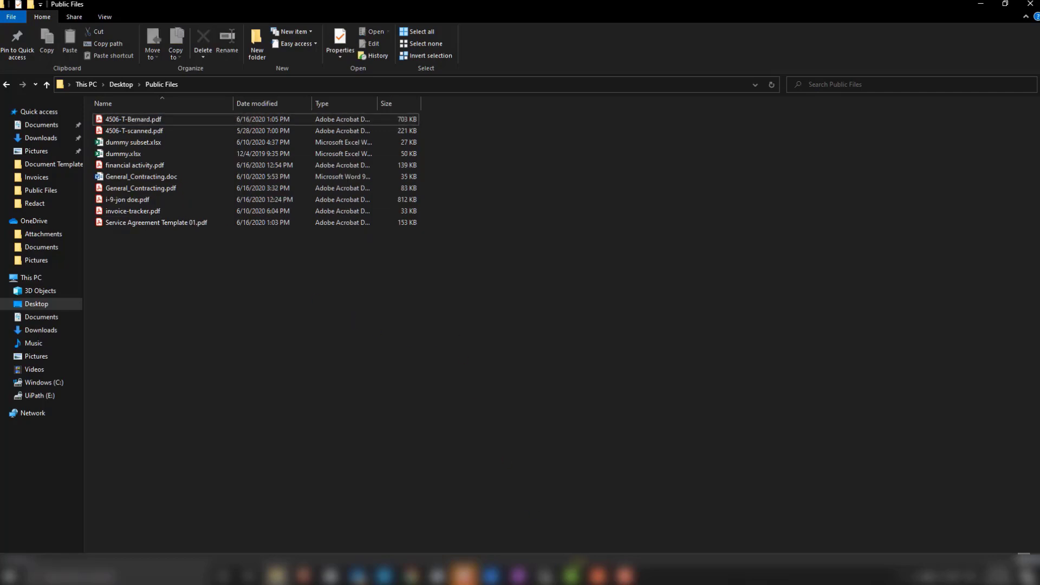
left_click(599, 575)
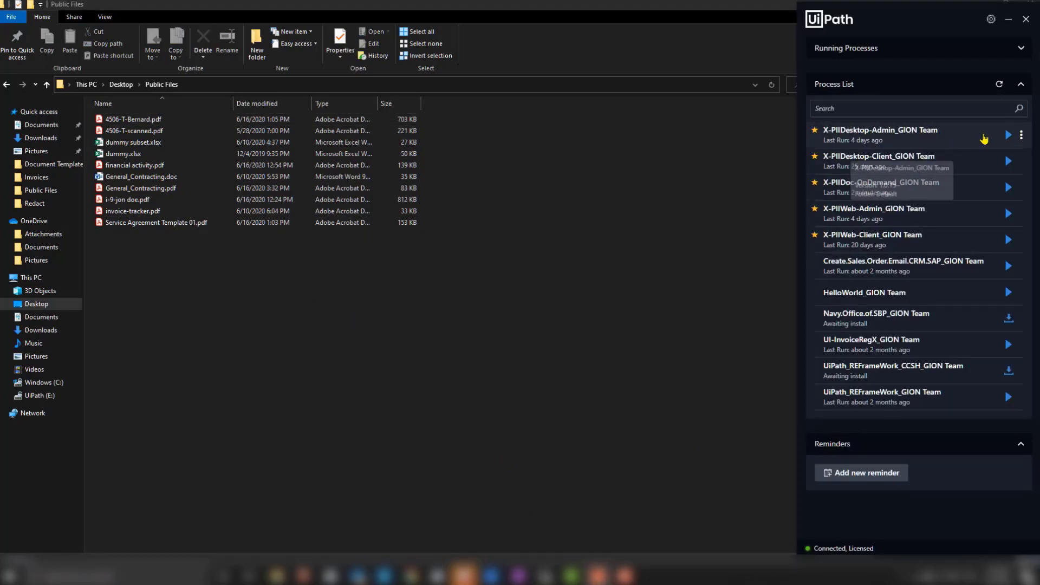
left_click(1008, 187)
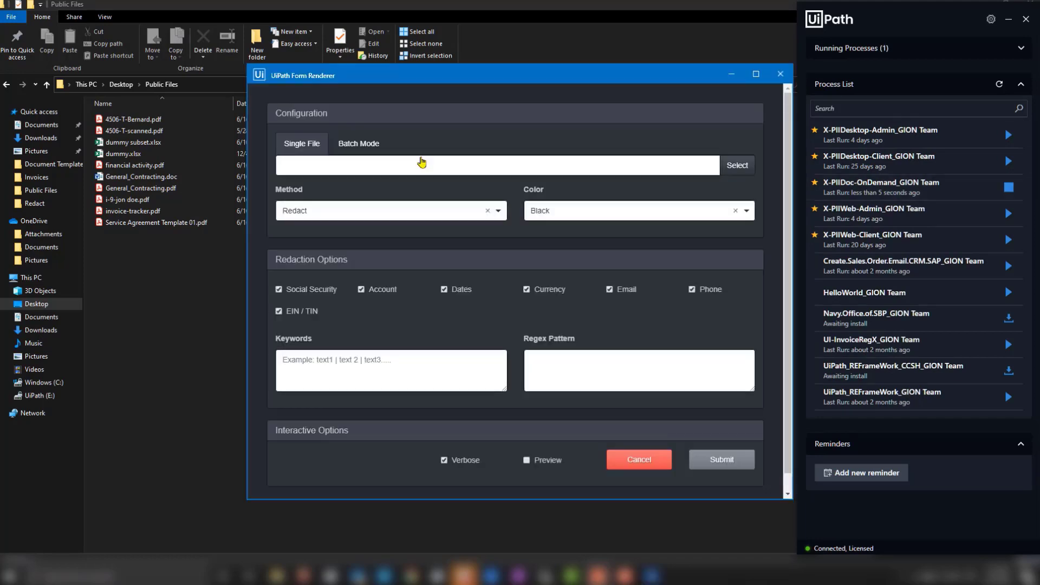
Step: Switch to Batch Mode and pick the Public Files folder to redact
left_click(358, 143)
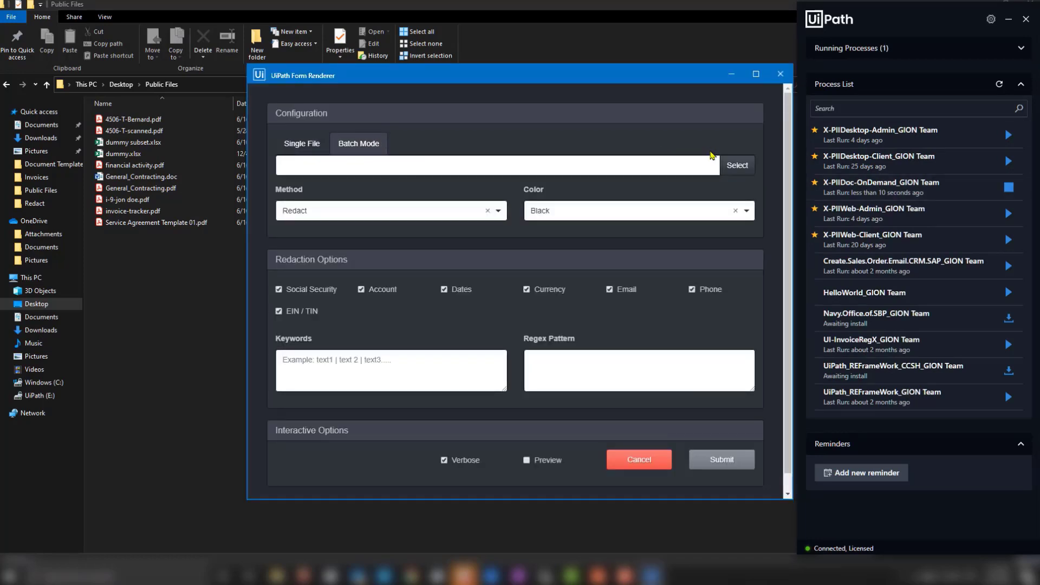
left_click(702, 165)
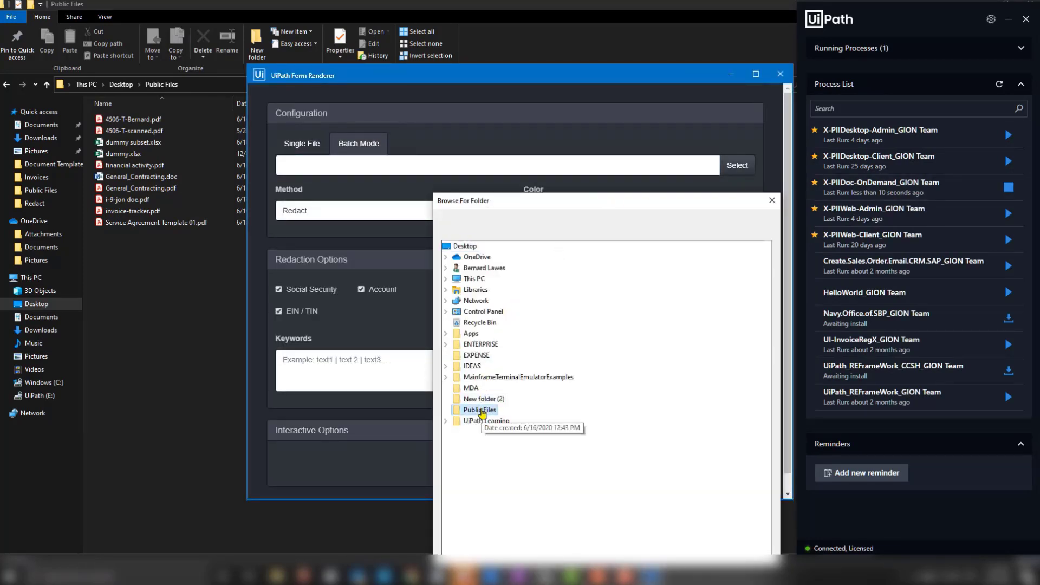
double_click(482, 411)
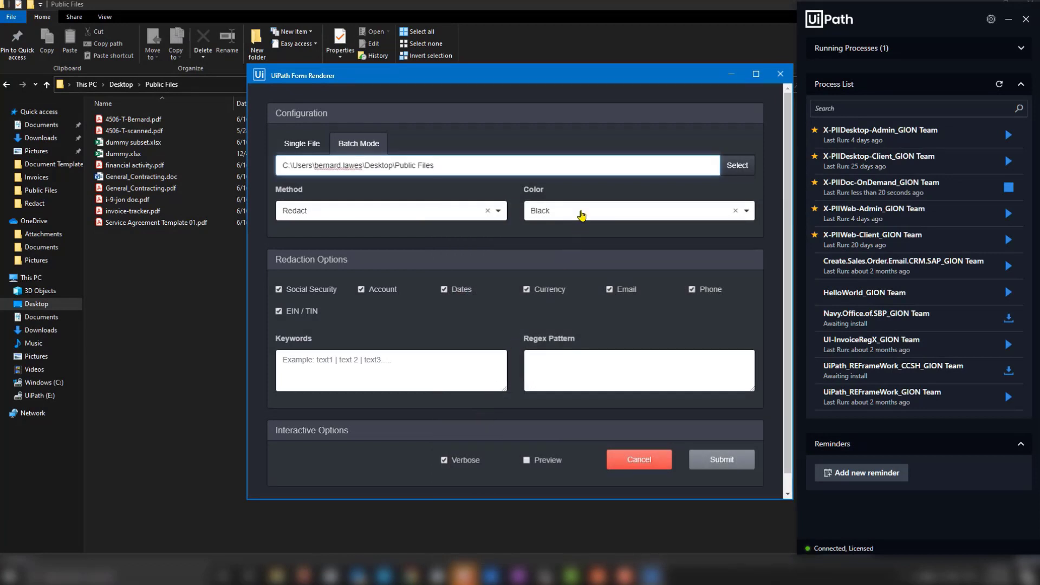
Step: Set the redaction colour to Orange Red, add extra keywords, and submit the batch job
left_click(580, 213)
left_click(575, 276)
left_click(450, 358)
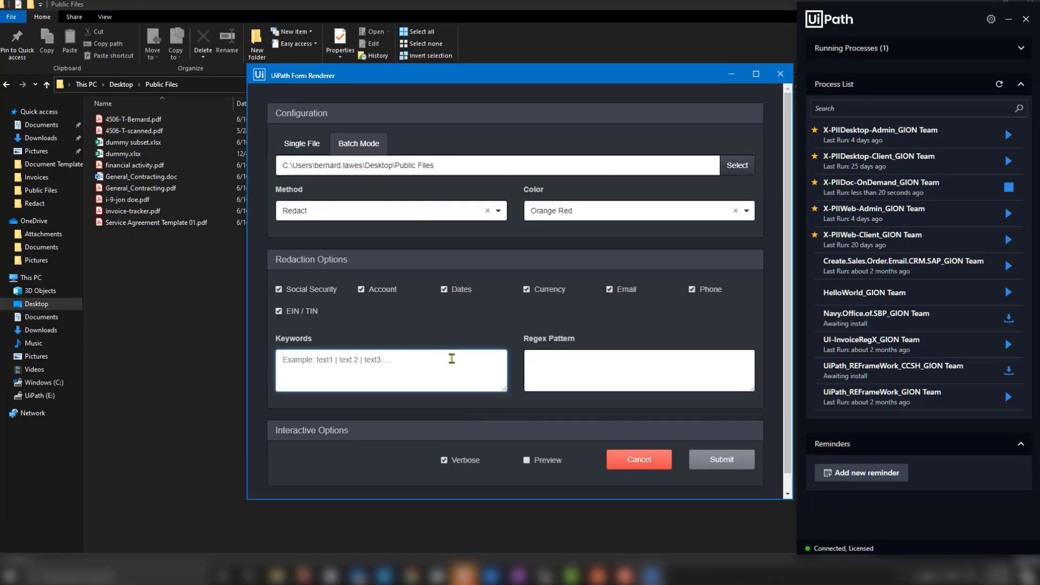
type("Bernard|Lawe")
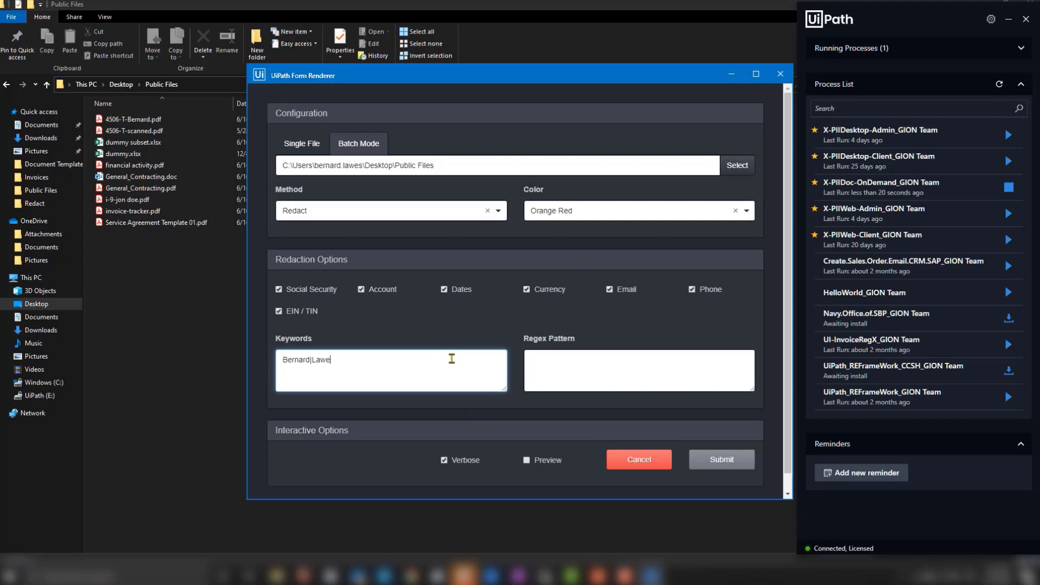
type("s")
left_click(721, 459)
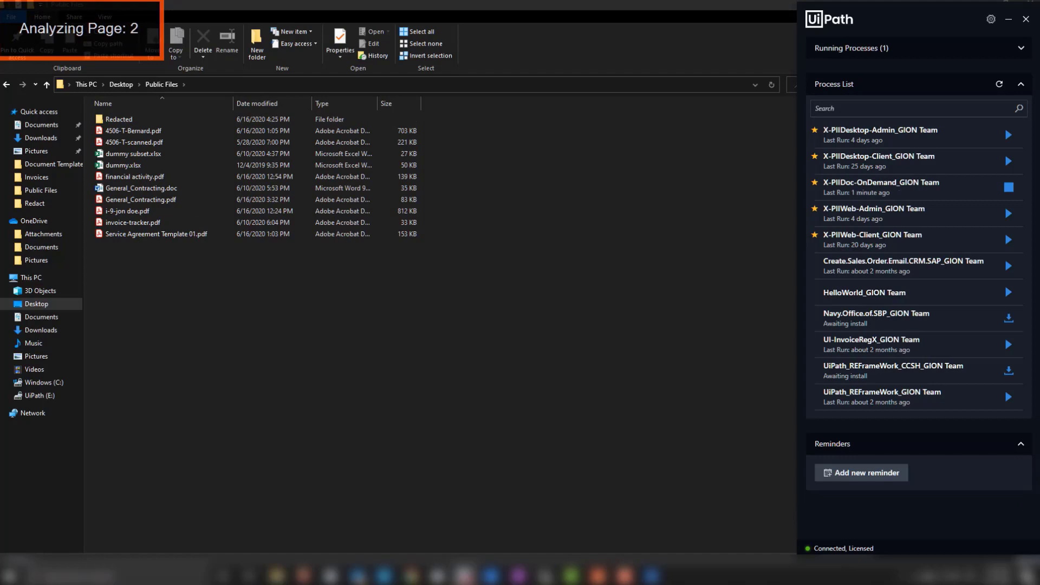
Step: Open the new Redacted folder inside Public Files
double_click(174, 121)
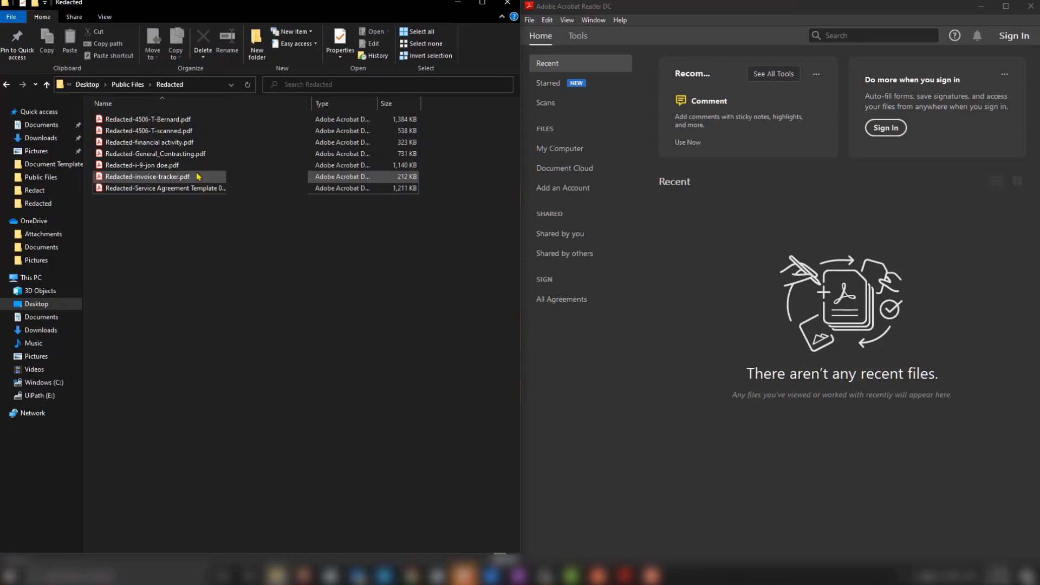
Step: Open the redacted General_Contracting and Service Agreement Template PDFs in Acrobat
left_click(167, 155)
double_click(167, 159)
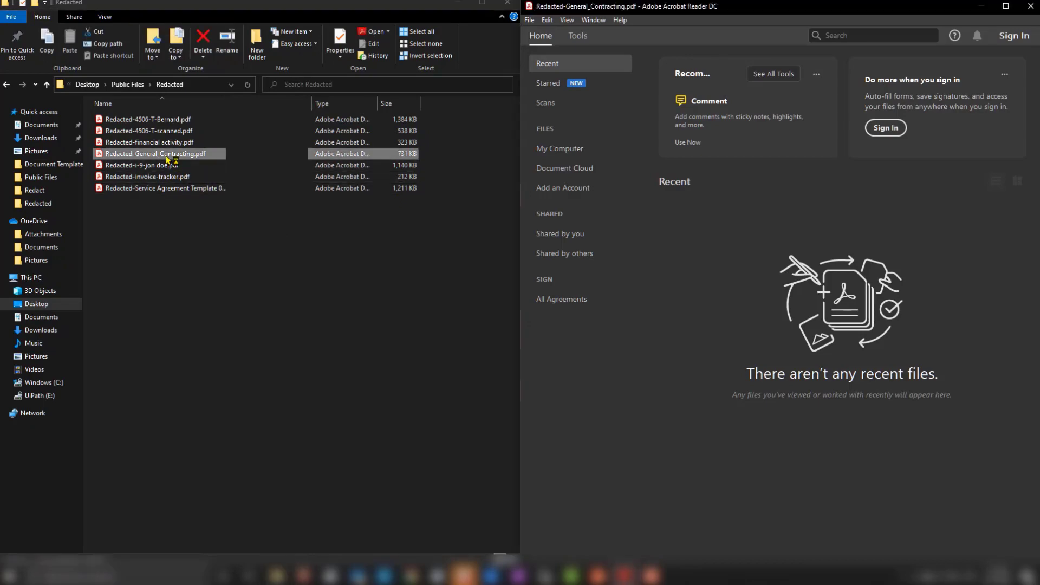
left_click_drag(1002, 270, 1003, 173)
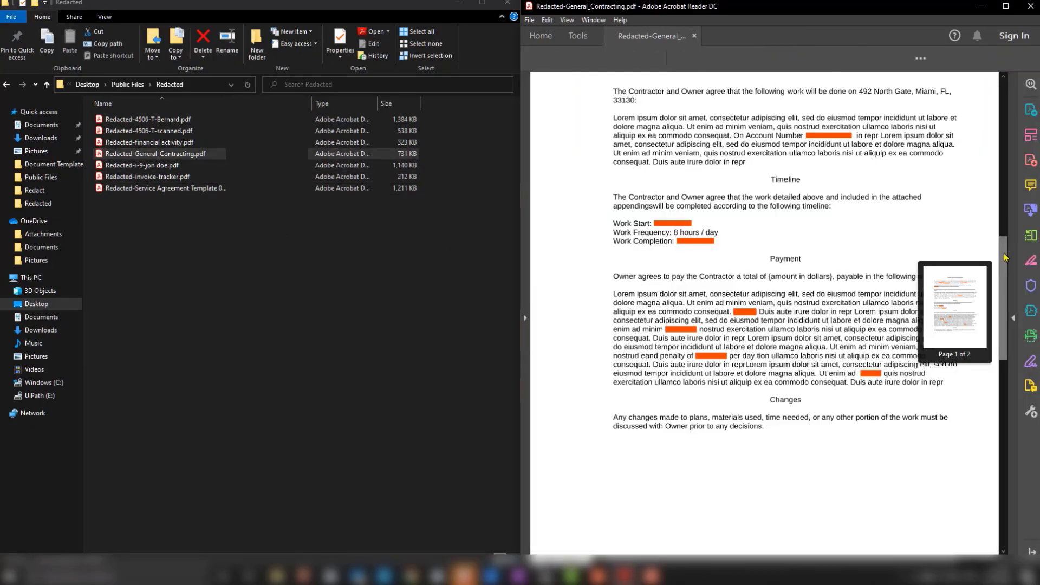
double_click(189, 188)
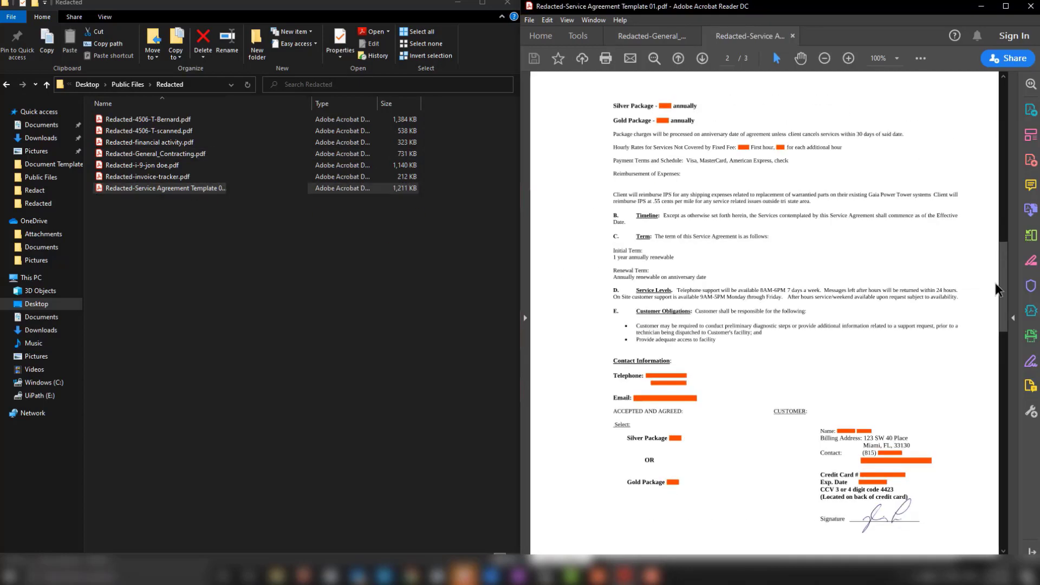
left_click_drag(1004, 285, 1001, 143)
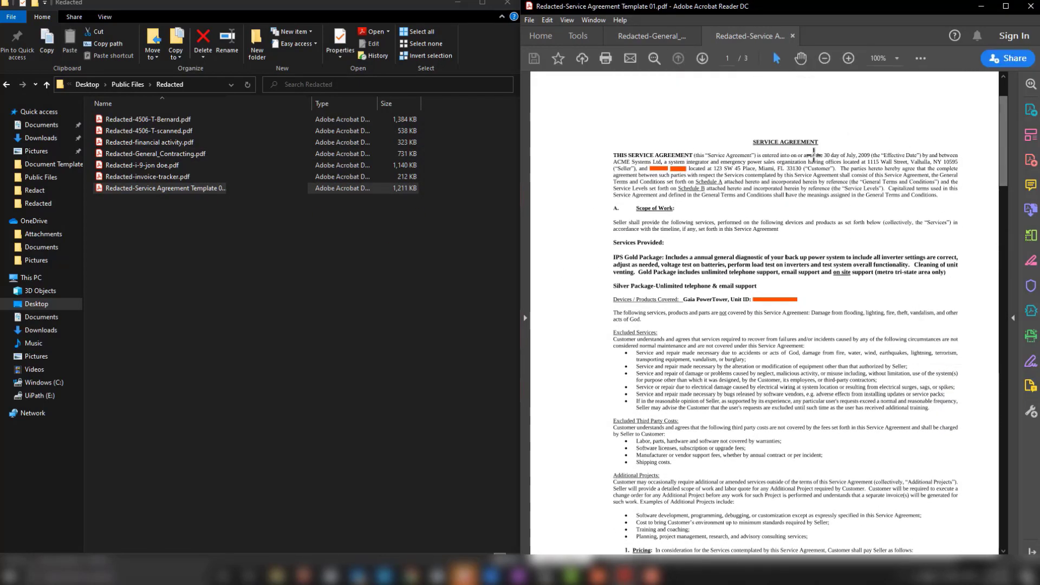
Step: Open the redacted financial activity and 4506-T PDFs to review their orange bars
left_click(190, 146)
double_click(190, 145)
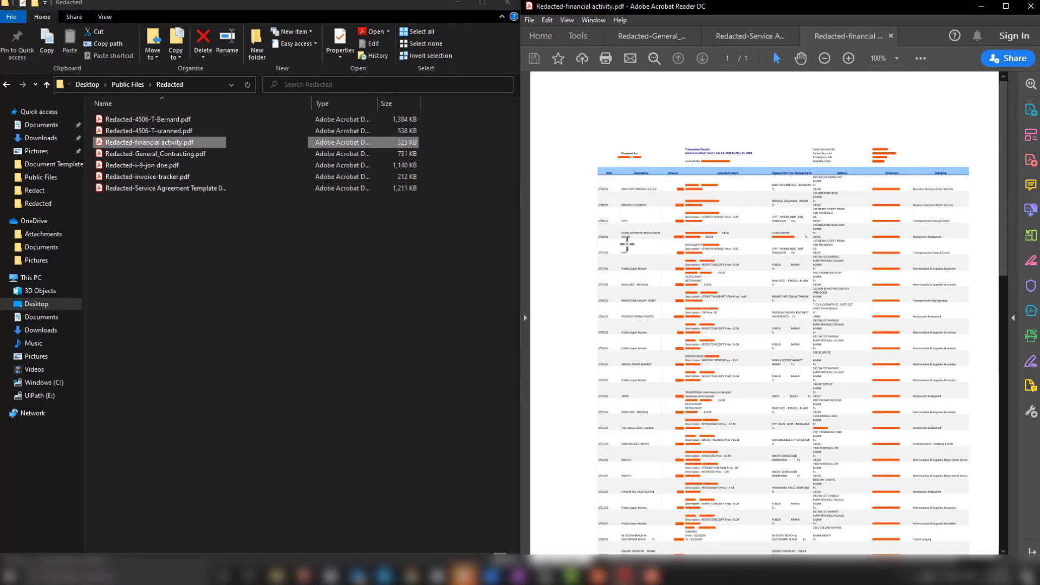
left_click_drag(1003, 257, 1003, 479)
double_click(148, 122)
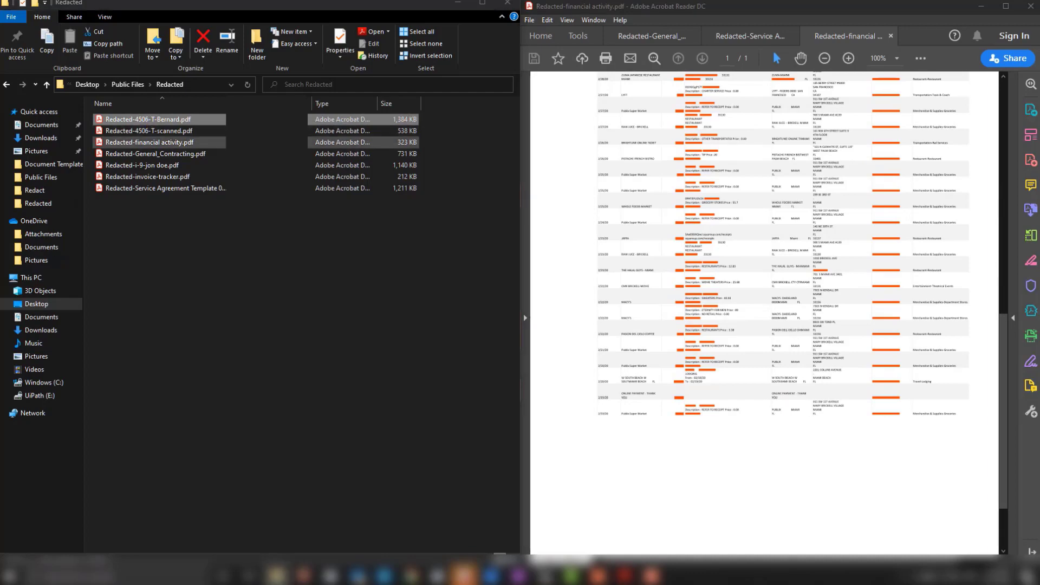